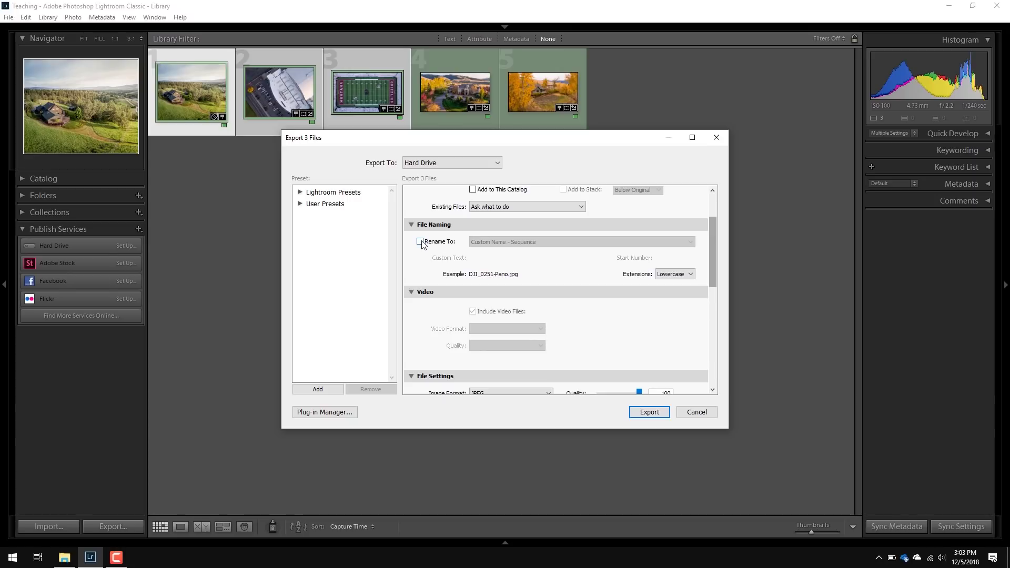
# Step: Enable renaming of the exported files and open the filename template editor
pyautogui.click(420, 242)
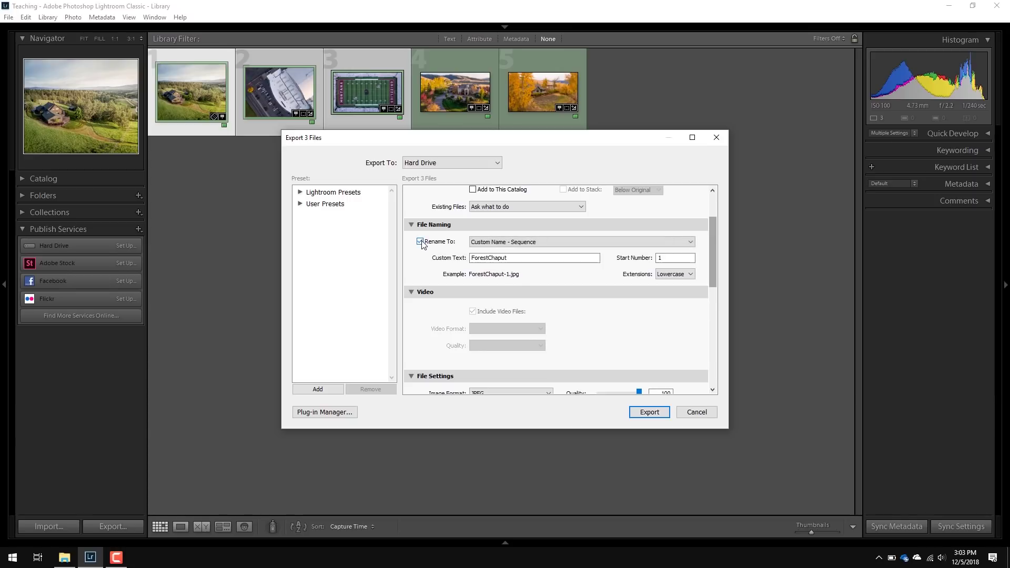
pyautogui.click(501, 244)
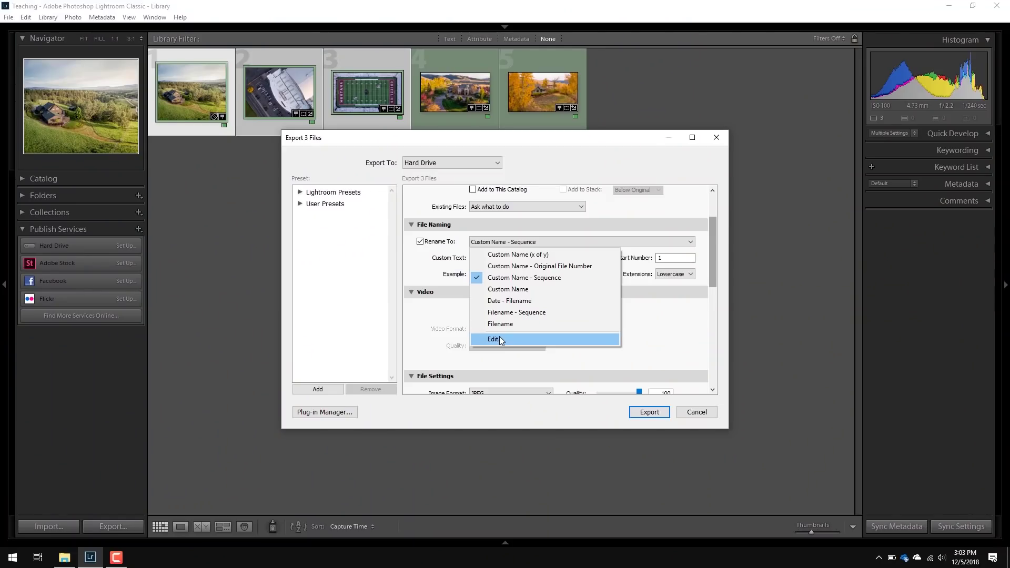
pyautogui.click(500, 337)
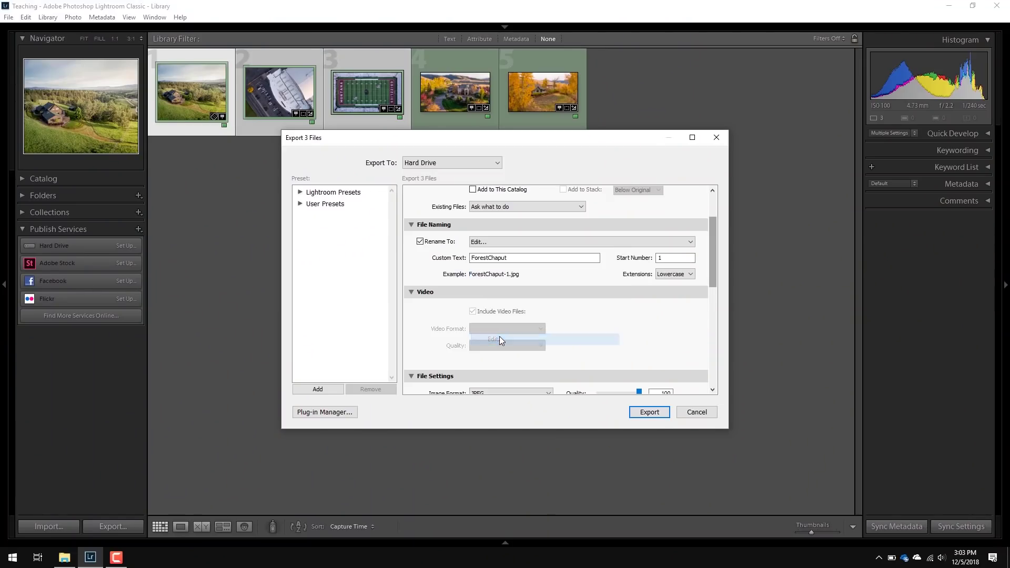
pyautogui.moveTo(519, 127); pyautogui.dragTo(525, 129)
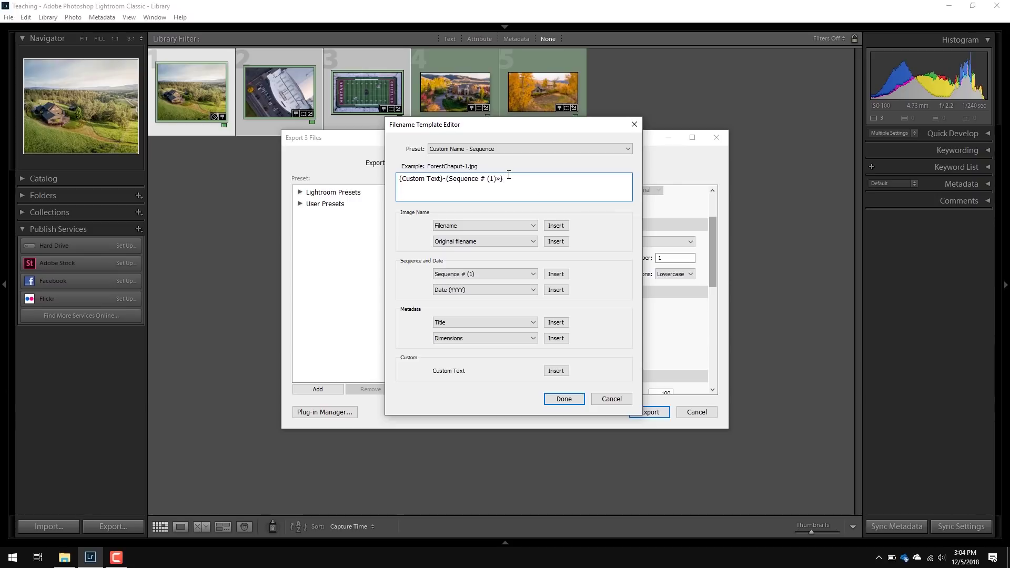
# Step: Clear the existing filename template and enter the photographer's last name followed by an underscore
pyautogui.press('BackSpace')
pyautogui.press('BackSpace')
pyautogui.press('BackSpace')
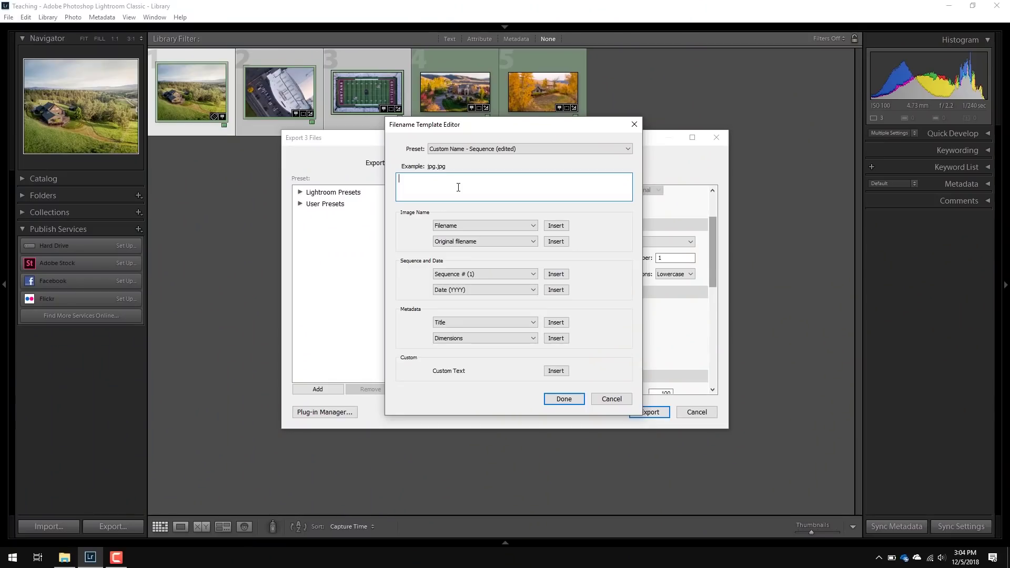
pyautogui.write('ChaputdeSaintonge_')
pyautogui.click(476, 242)
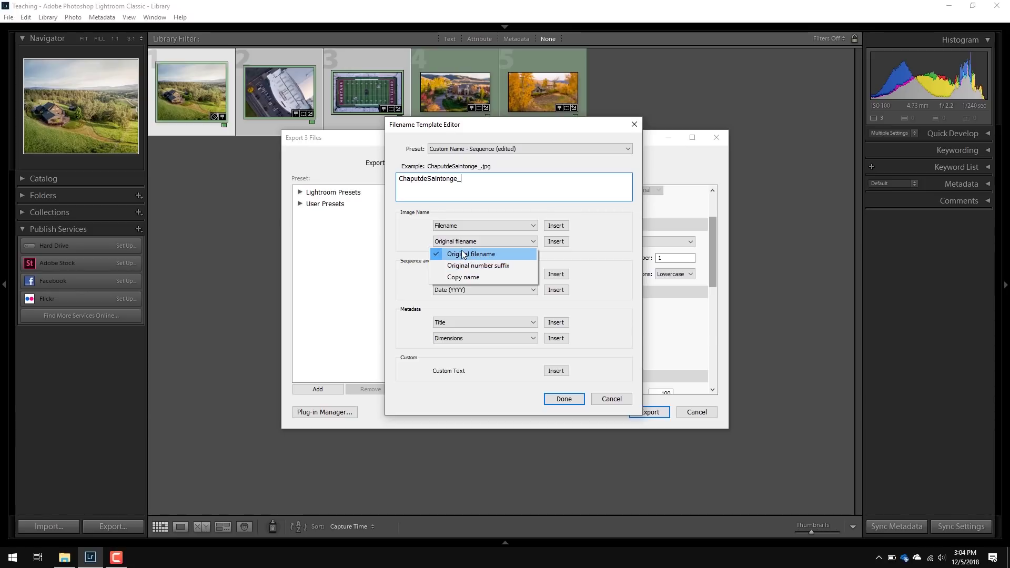
pyautogui.click(400, 233)
pyautogui.click(453, 226)
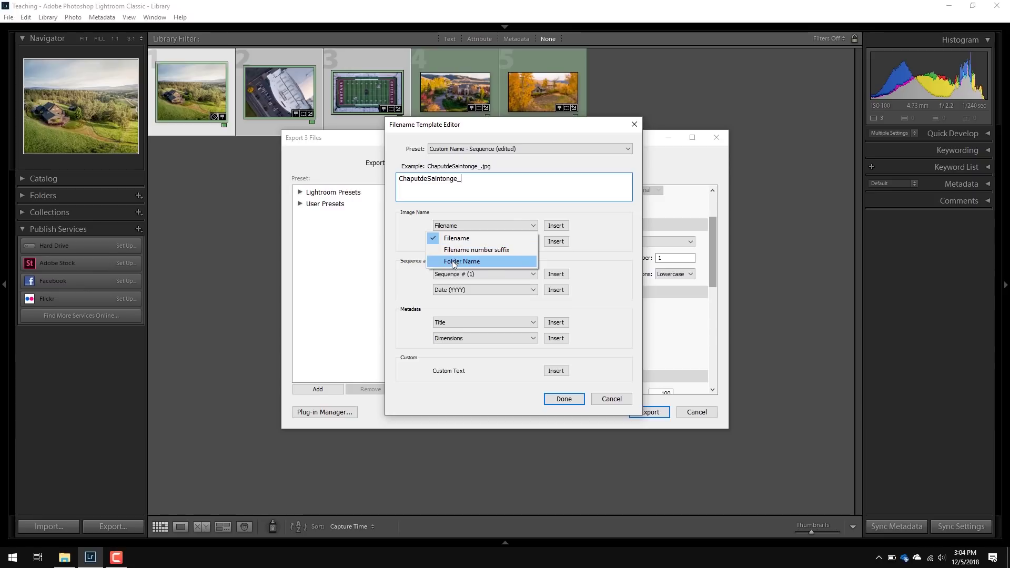
pyautogui.click(408, 219)
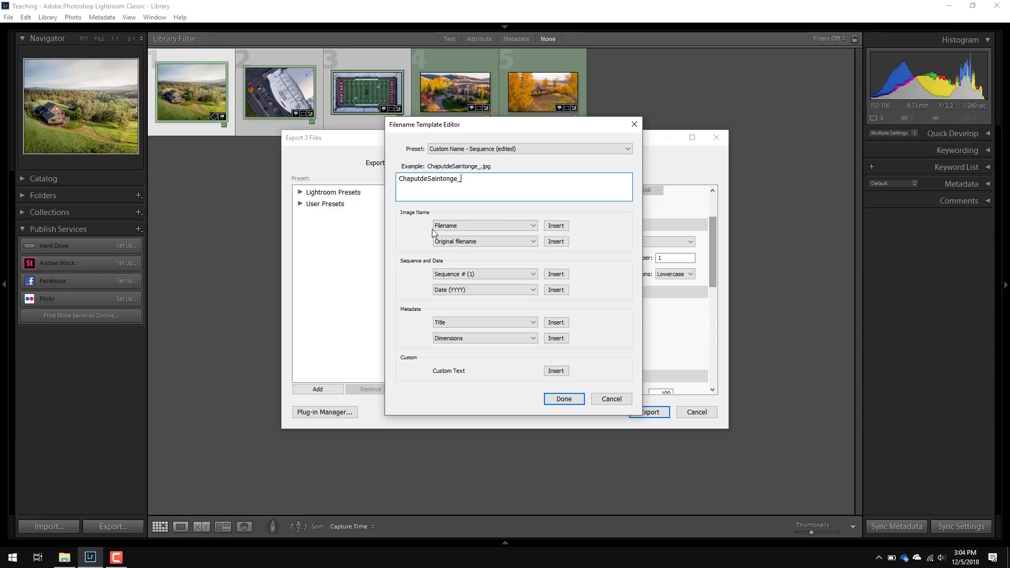
pyautogui.click(469, 321)
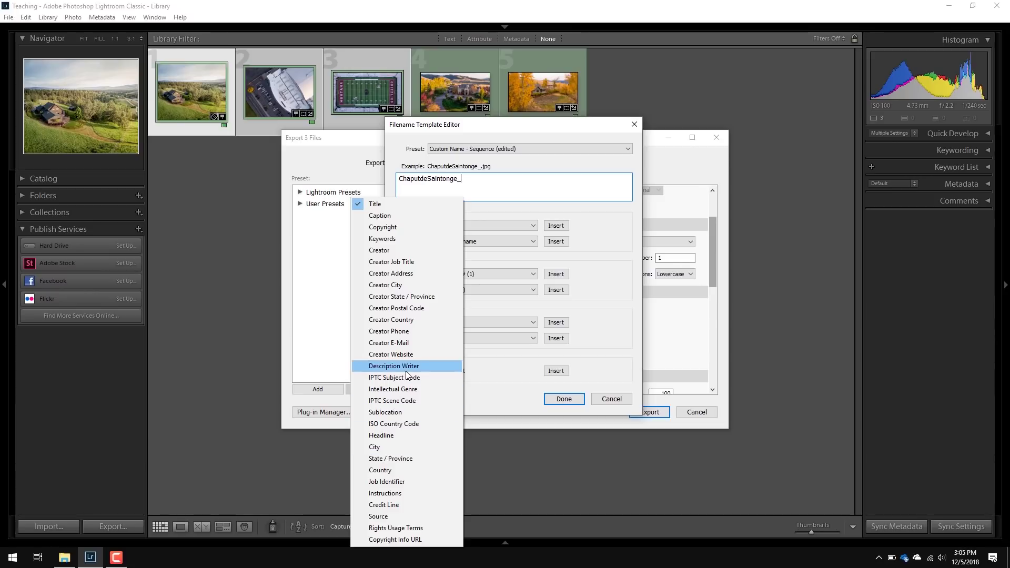
pyautogui.click(491, 390)
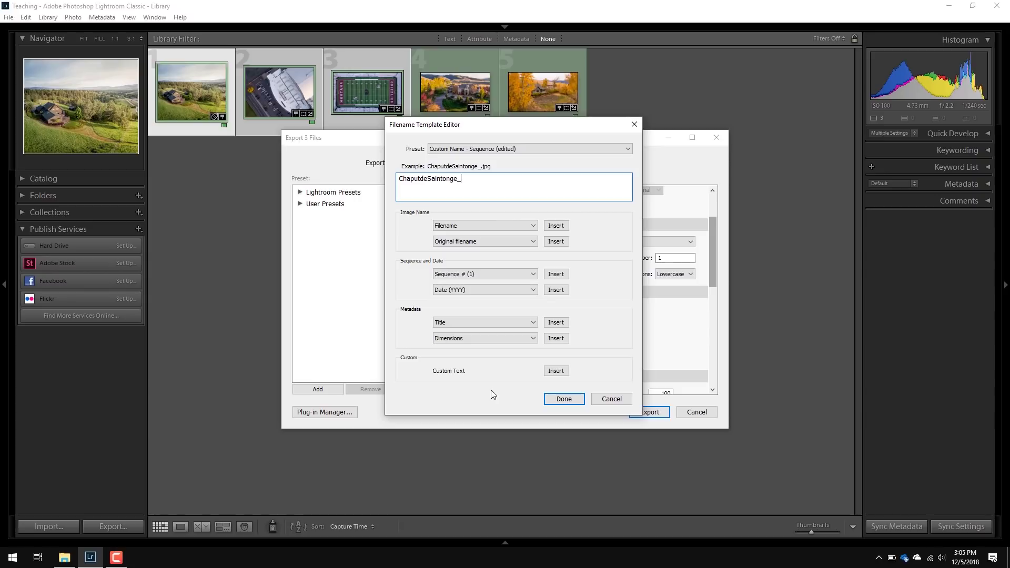
# Step: Append the Original number suffix token, an underscore and the Sequence # (00001) token to the filename template
pyautogui.click(469, 242)
pyautogui.click(468, 266)
pyautogui.write('_')
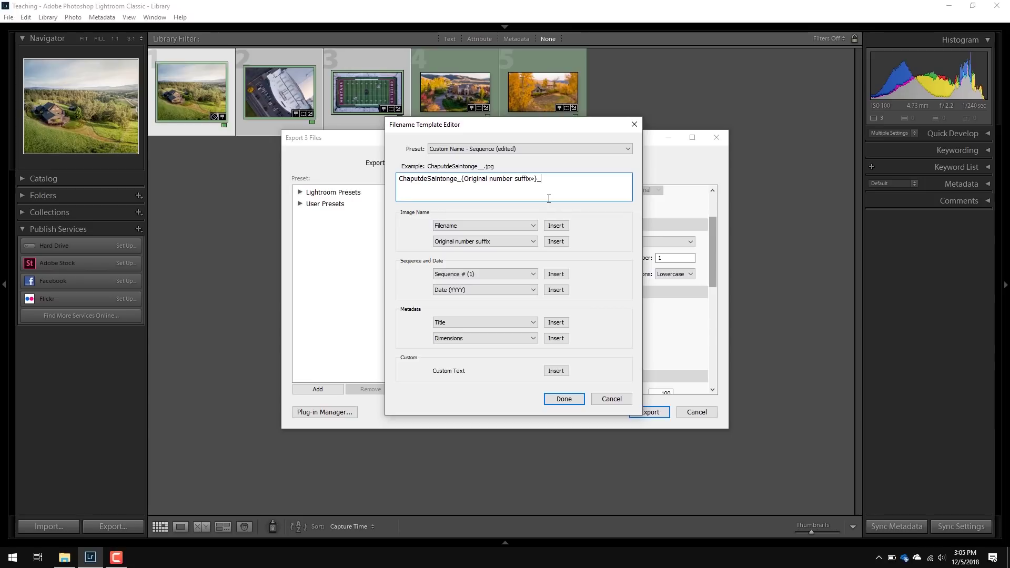
pyautogui.click(488, 273)
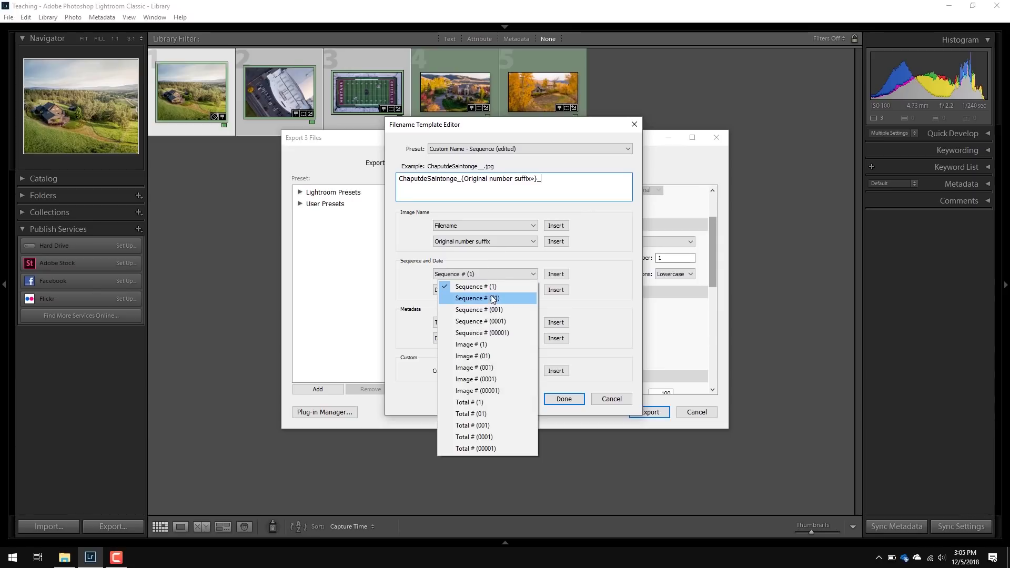
pyautogui.click(492, 337)
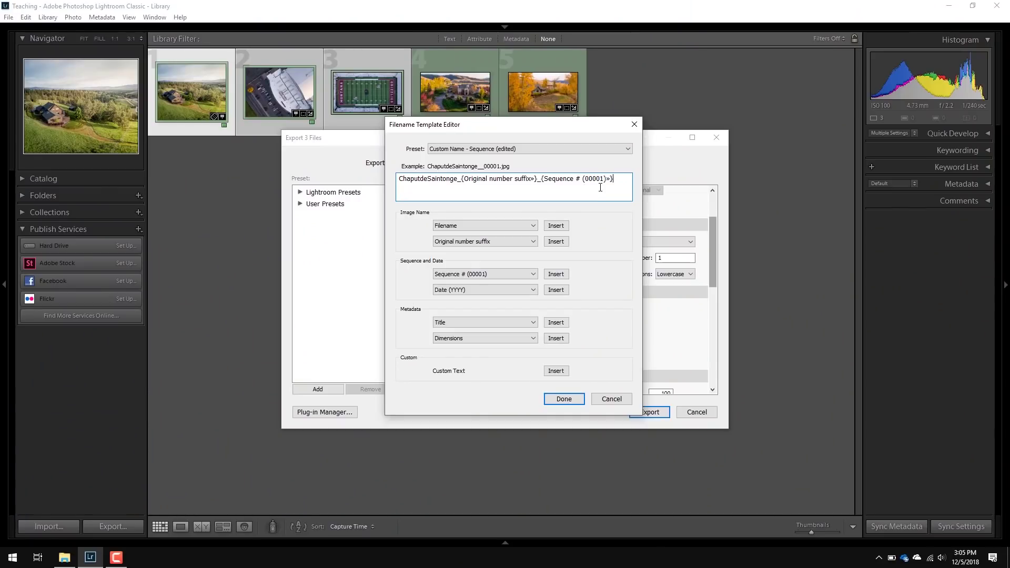
# Step: Save the template as a new preset named LastnameFirstname_OGFileNumber_Sequence and finish editing the template
pyautogui.click(556, 149)
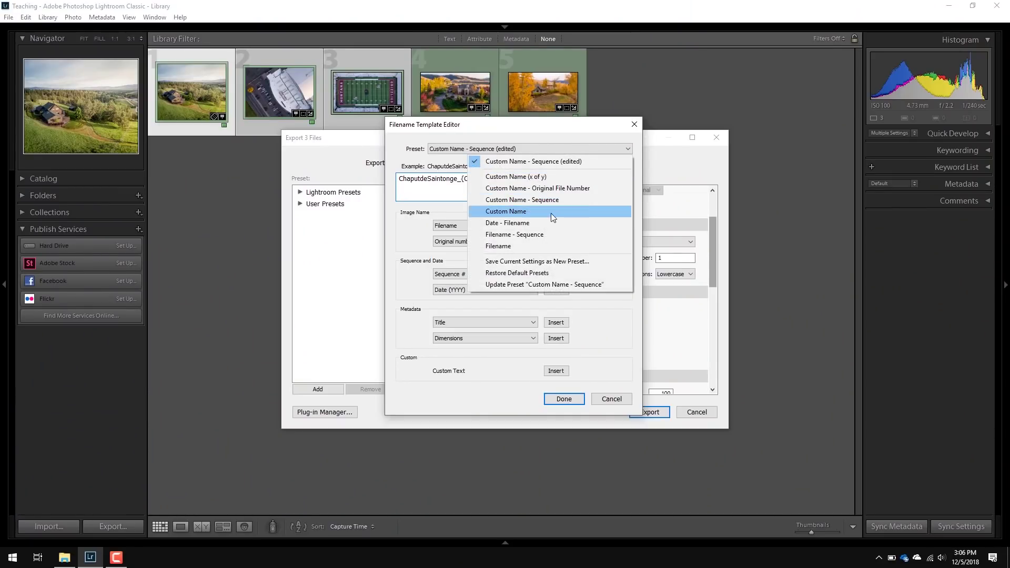
pyautogui.click(548, 267)
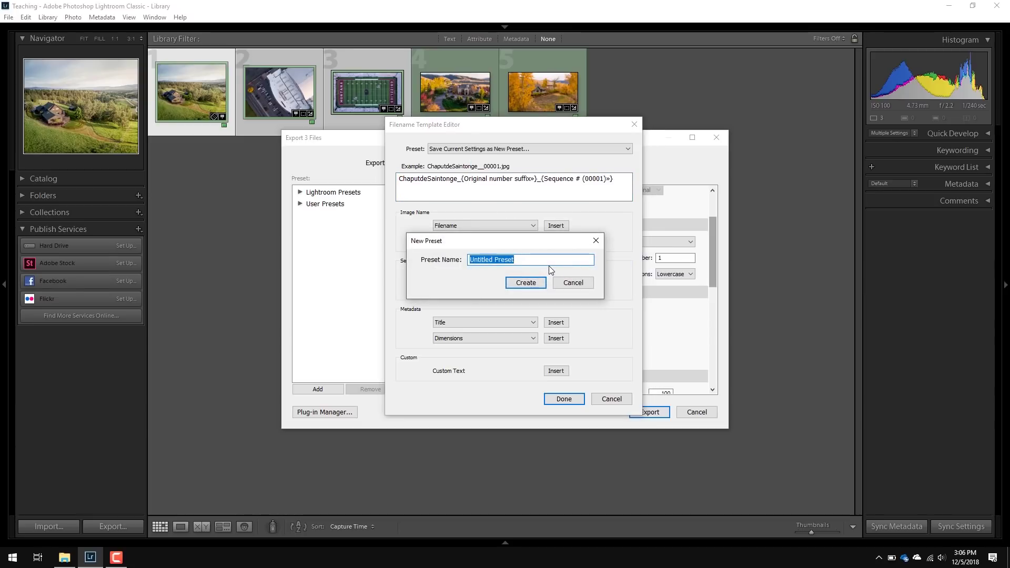
pyautogui.write('LastnameFirstname_OGFileNumber_')
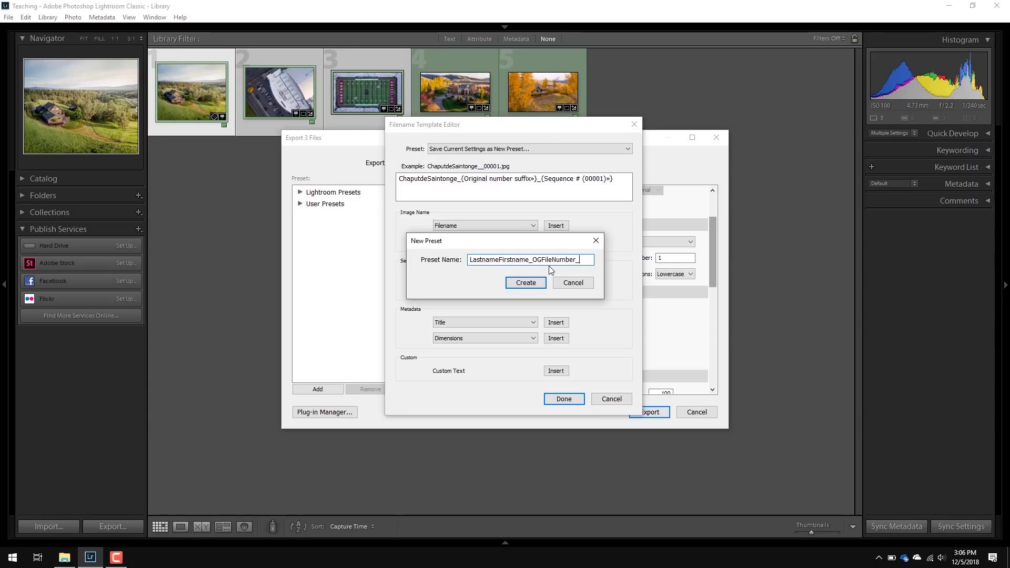
pyautogui.write('Sequence')
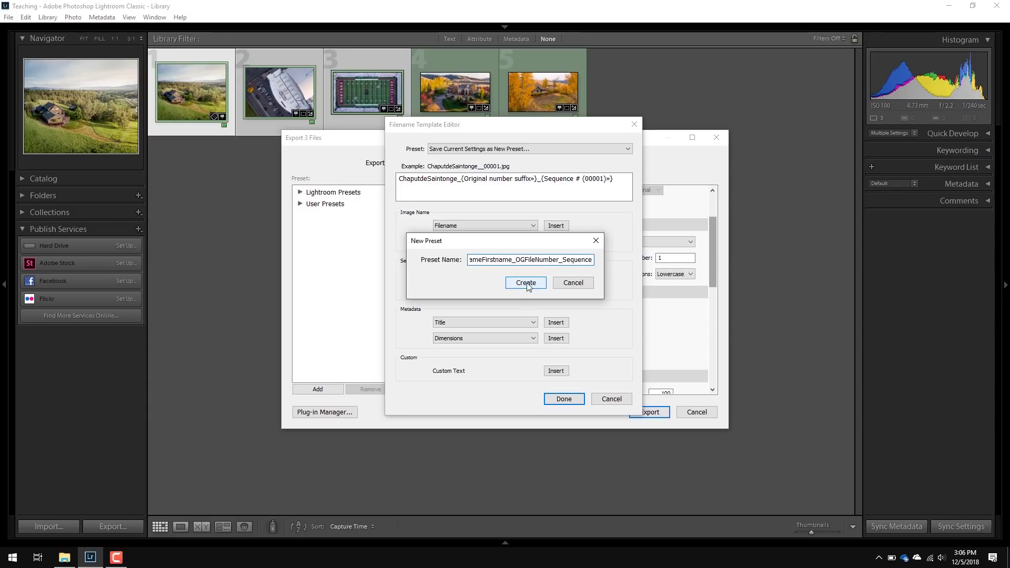
pyautogui.click(526, 284)
pyautogui.click(561, 400)
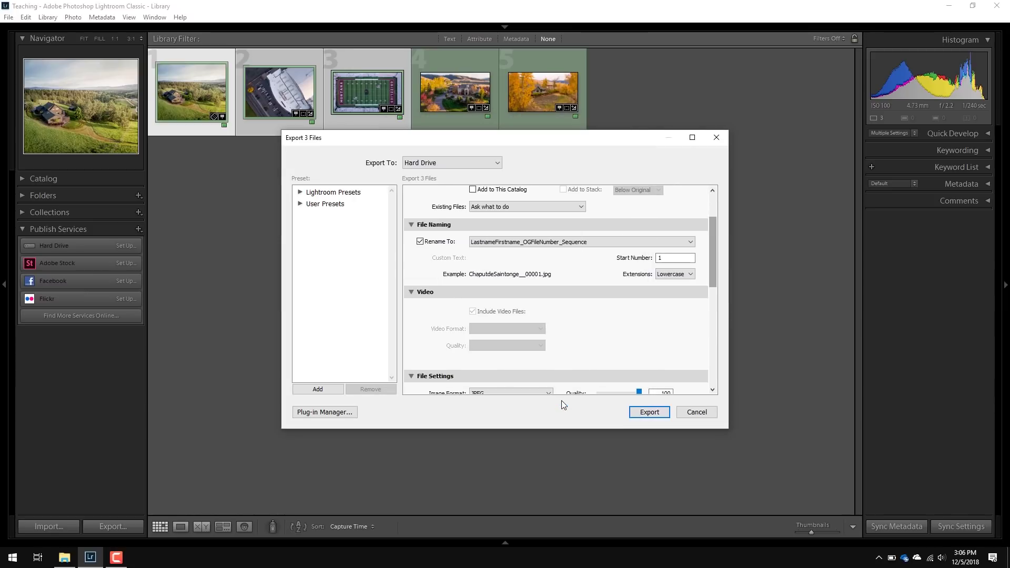
# Step: Choose the LastnameFirstname_OGFileNumber_Sequence naming preset for the export and set its start number to 101
pyautogui.click(509, 243)
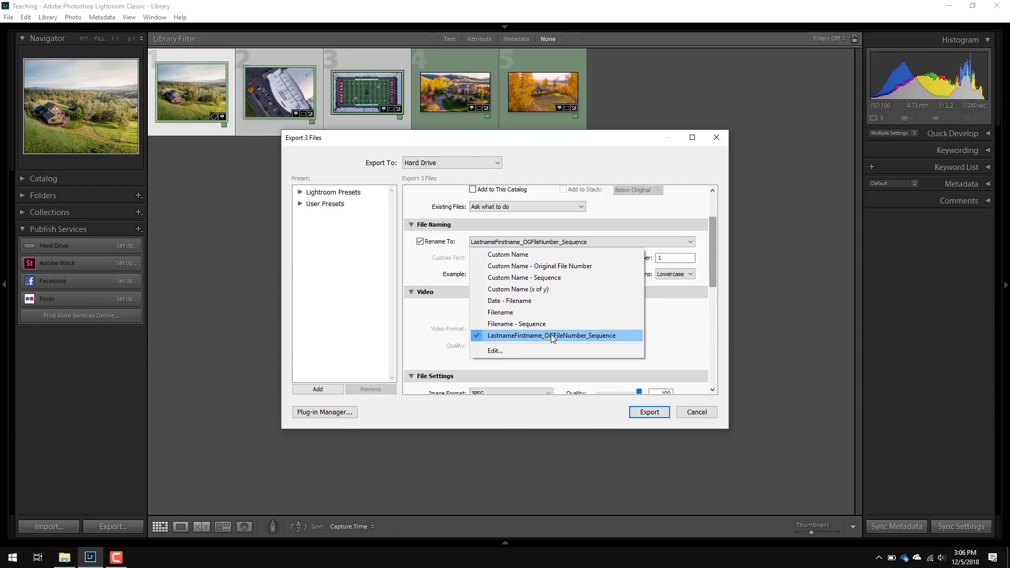
pyautogui.click(578, 339)
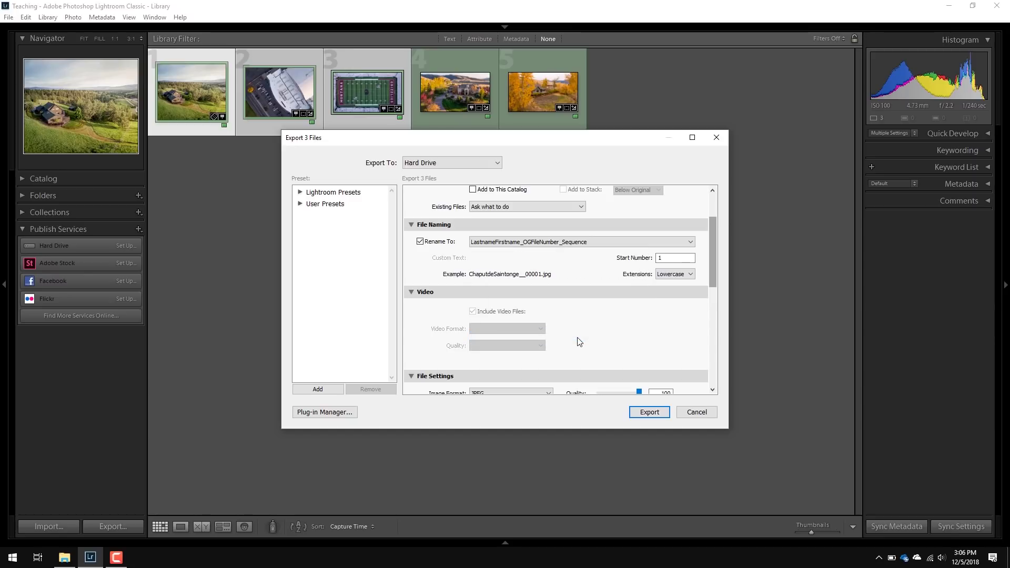
pyautogui.click(671, 262)
pyautogui.doubleClick(671, 261)
pyautogui.write('101')
# Step: Switch the file naming to Custom Name - Original File Number and set the custom text to "This is text"
pyautogui.click(536, 242)
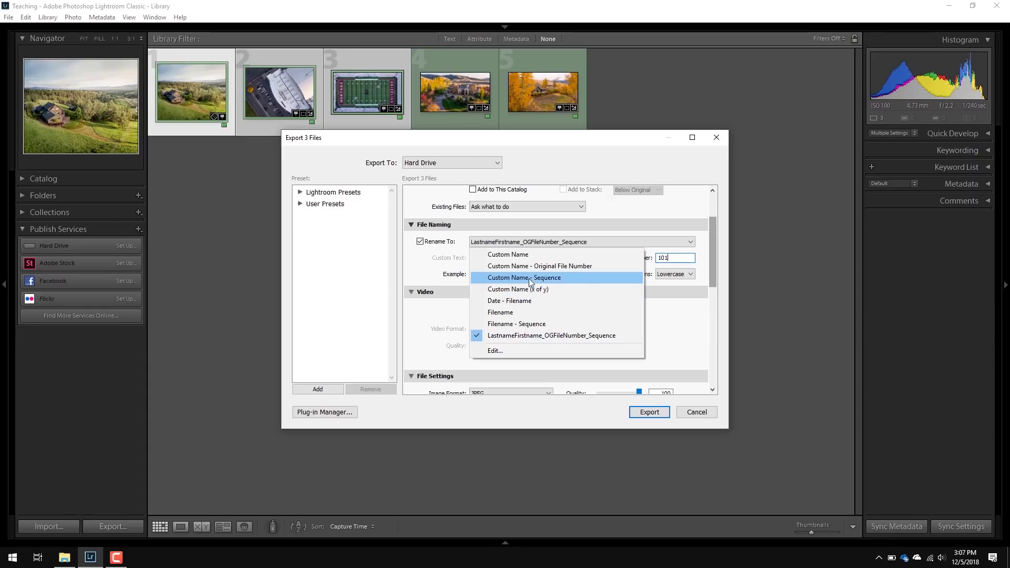
pyautogui.click(526, 266)
pyautogui.doubleClick(507, 257)
pyautogui.write('This is tes')
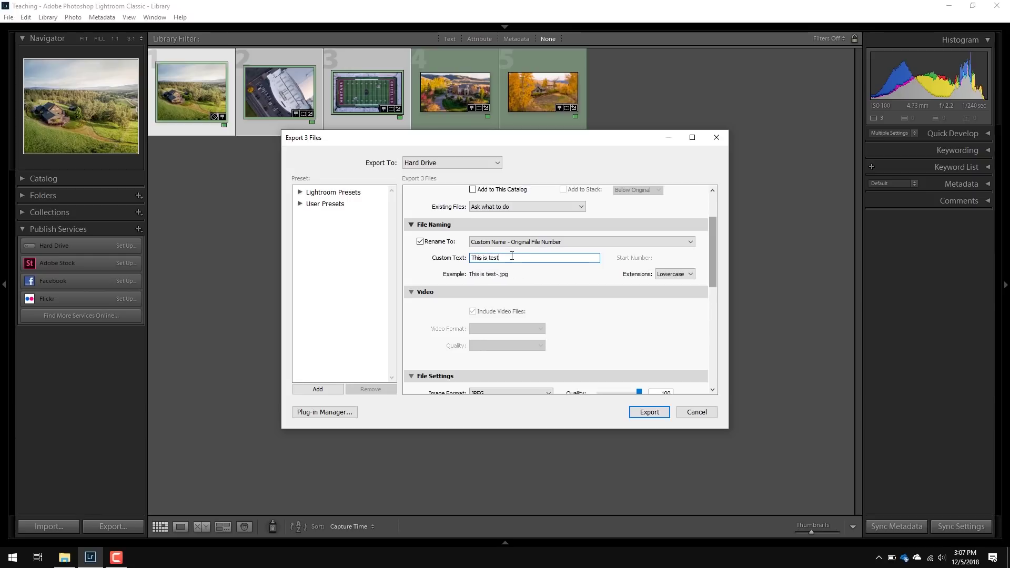
pyautogui.write('t')
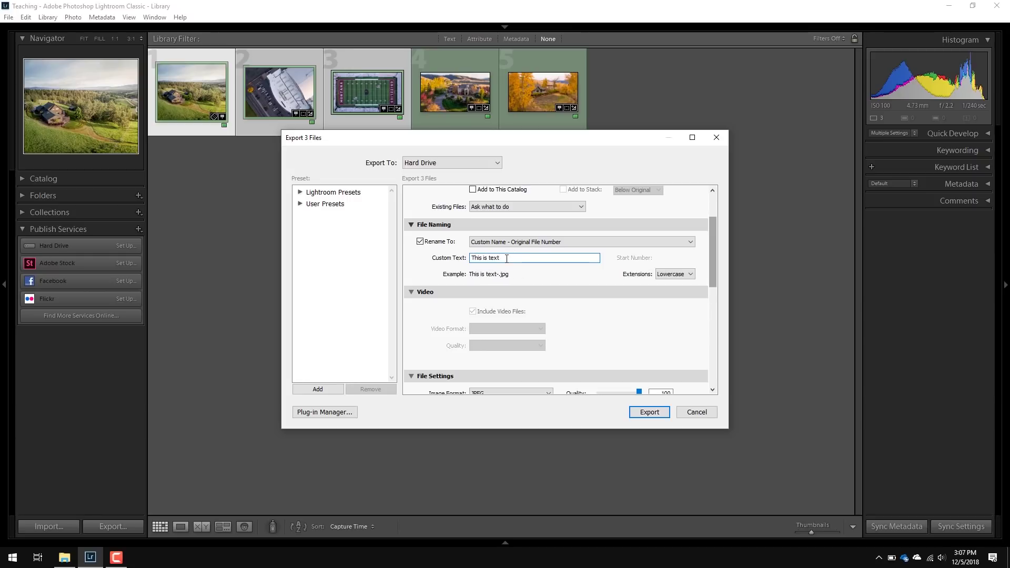